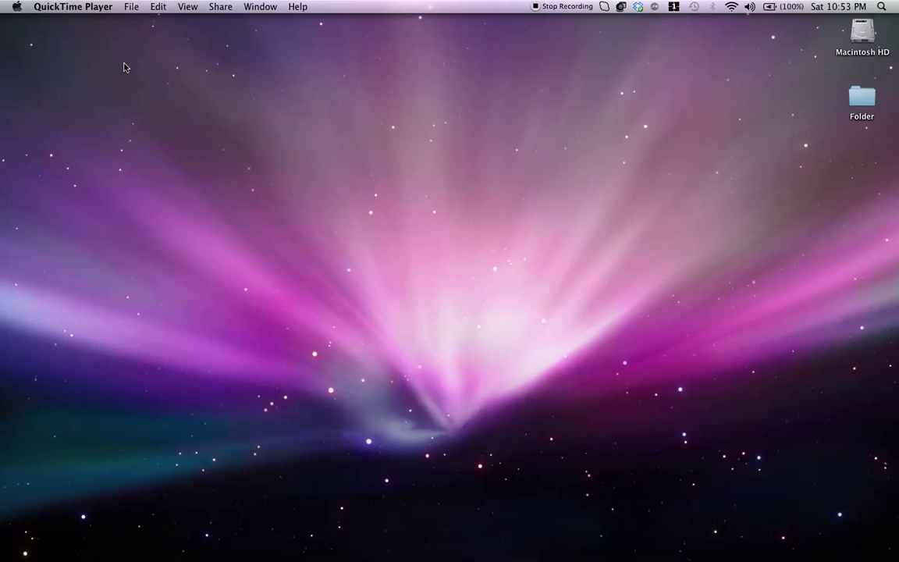
# - Launch GarageBand from the Dock at the left screen edge
pyautogui.moveTo(3, 198)
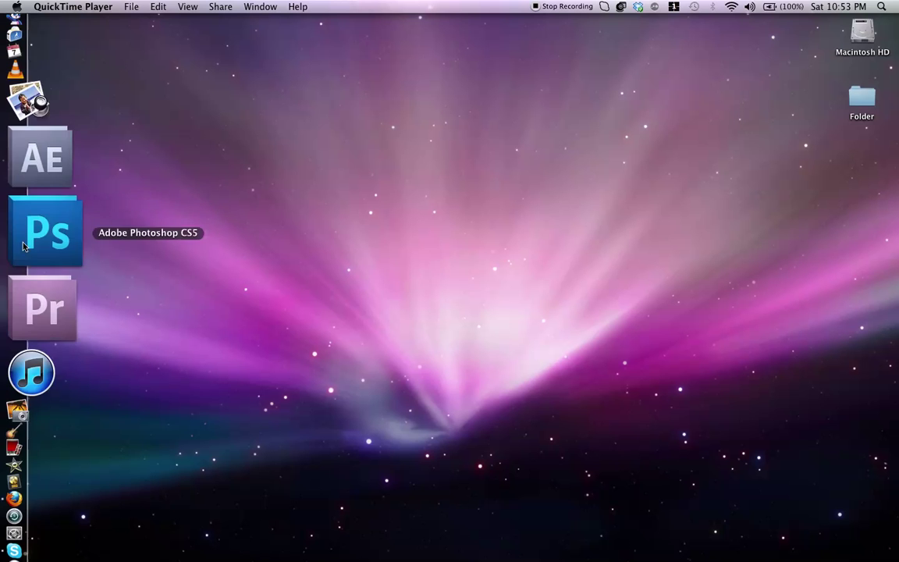
pyautogui.click(65, 308)
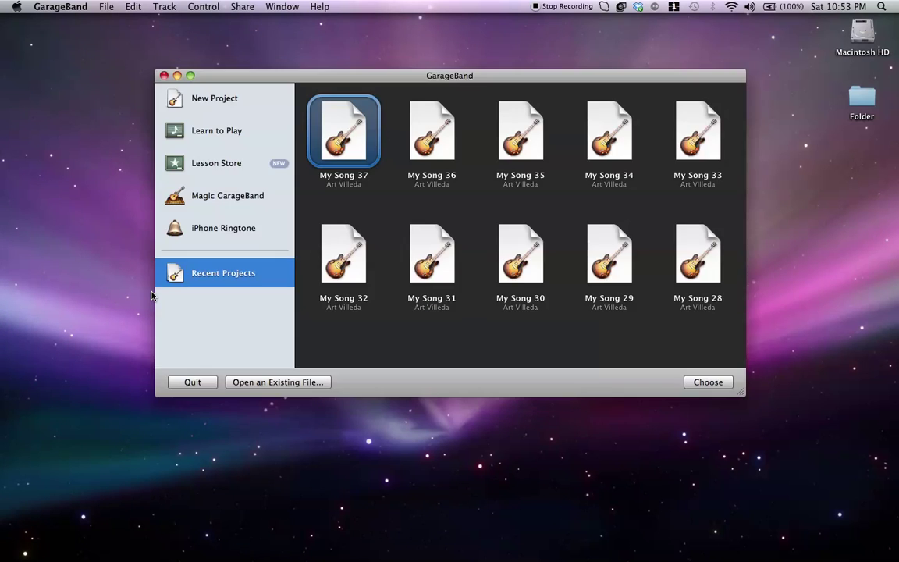
# - Create a new project from the Voice template and move its window up under the menu bar
pyautogui.click(219, 88)
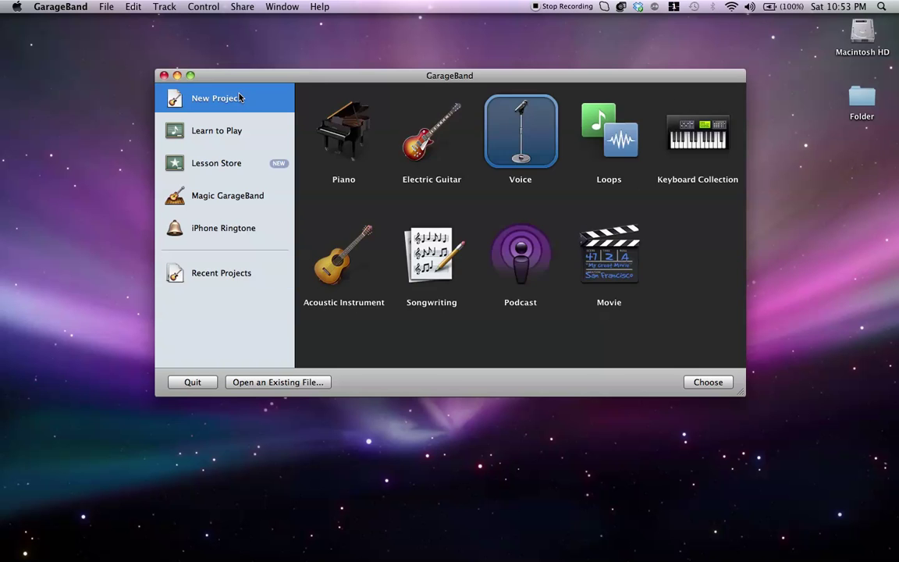
pyautogui.doubleClick(492, 133)
pyautogui.press('Return')
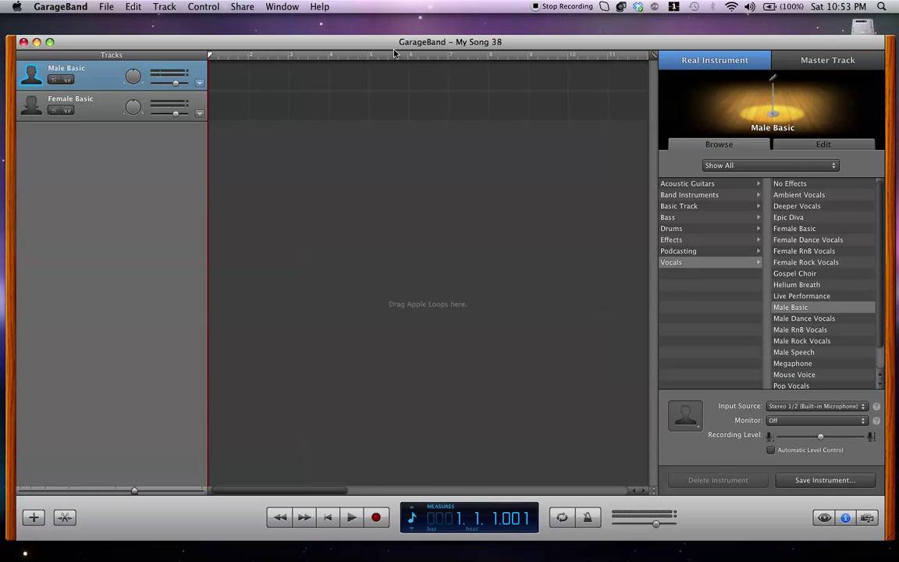
pyautogui.moveTo(389, 36); pyautogui.dragTo(382, 16)
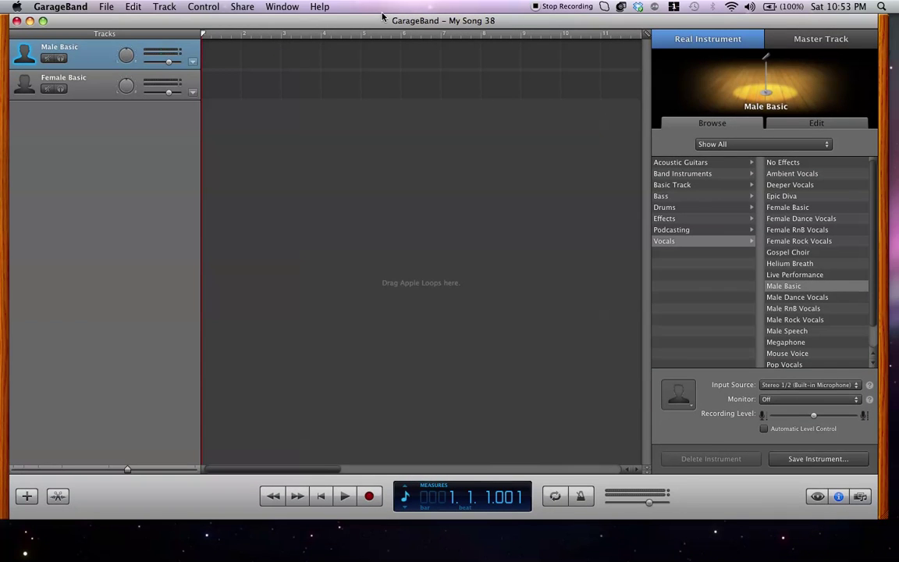
# - Record a short take of about two measures on the Male Basic track
pyautogui.click(370, 496)
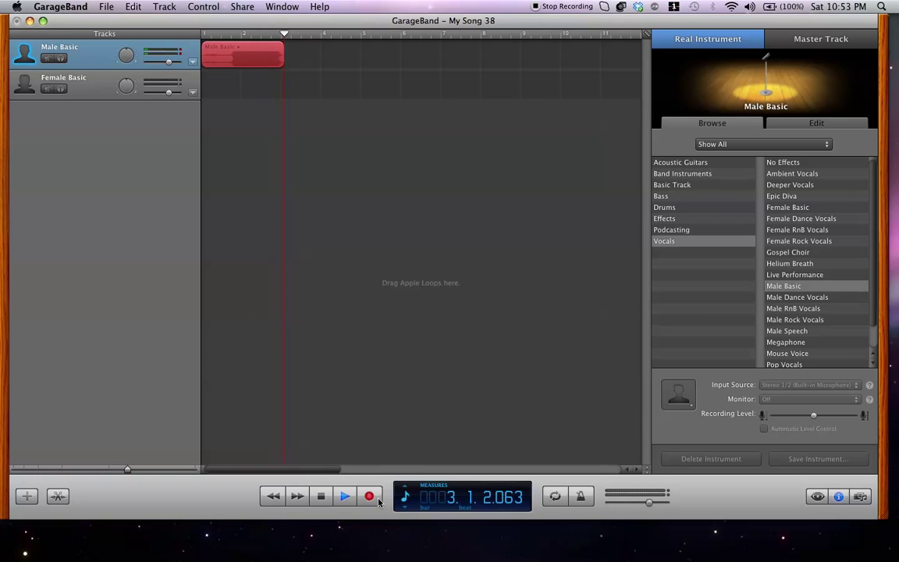
pyautogui.press('space')
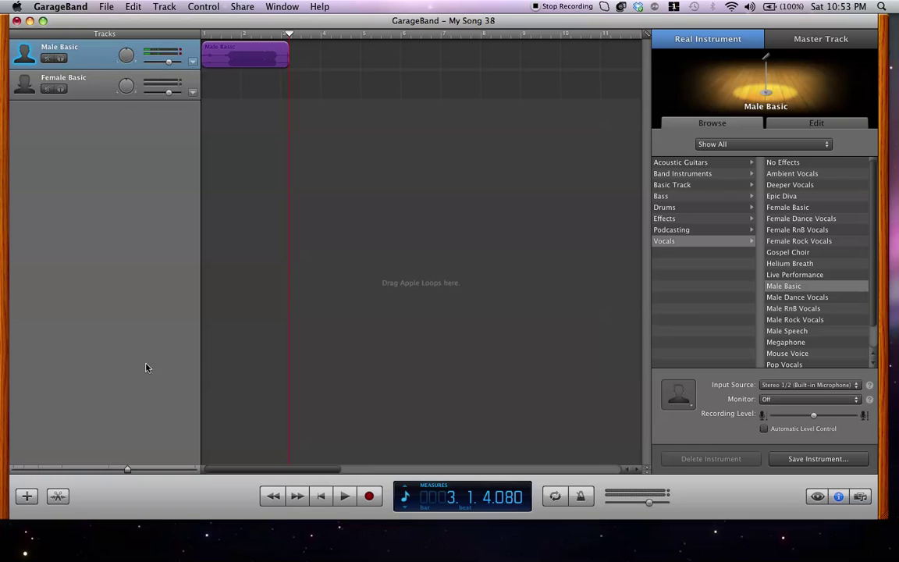
pyautogui.click(92, 91)
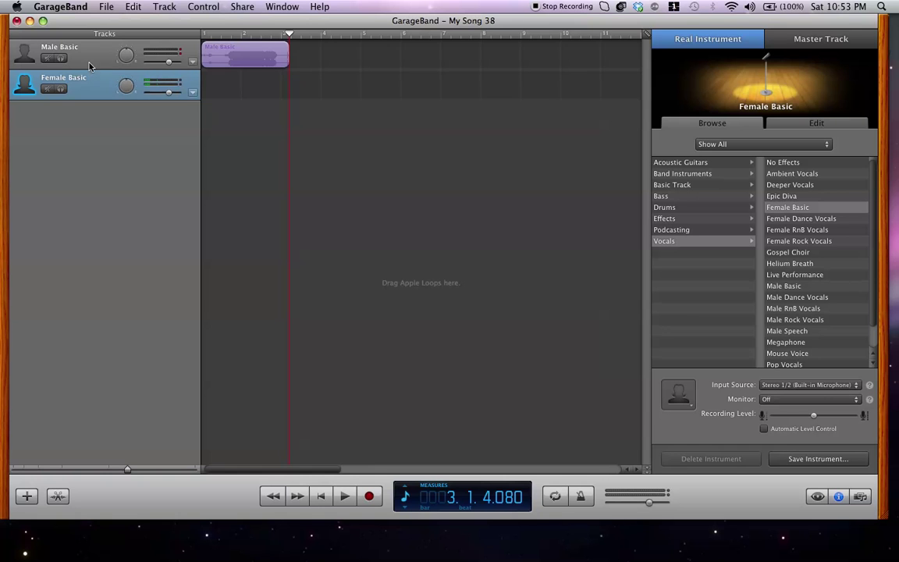
pyautogui.click(89, 69)
pyautogui.press('super+i')
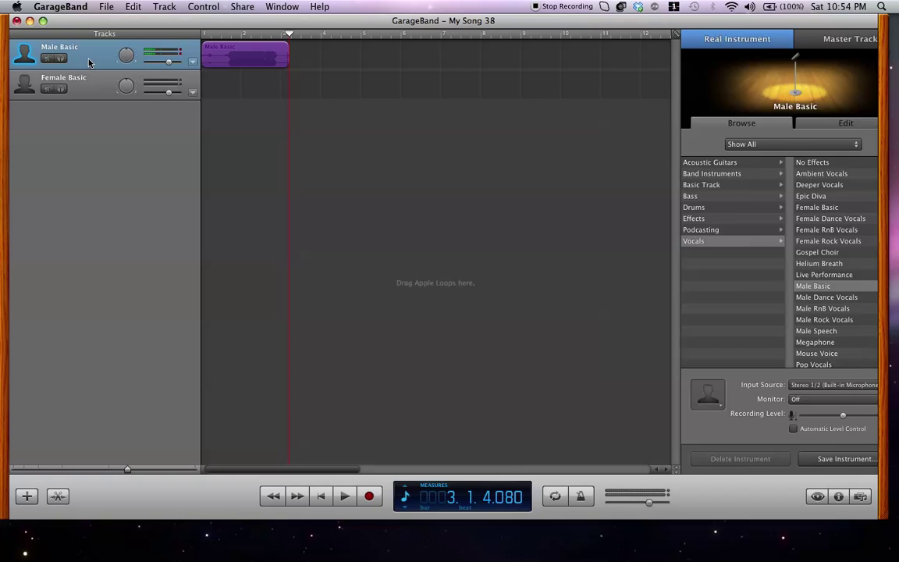
pyautogui.press('super+i')
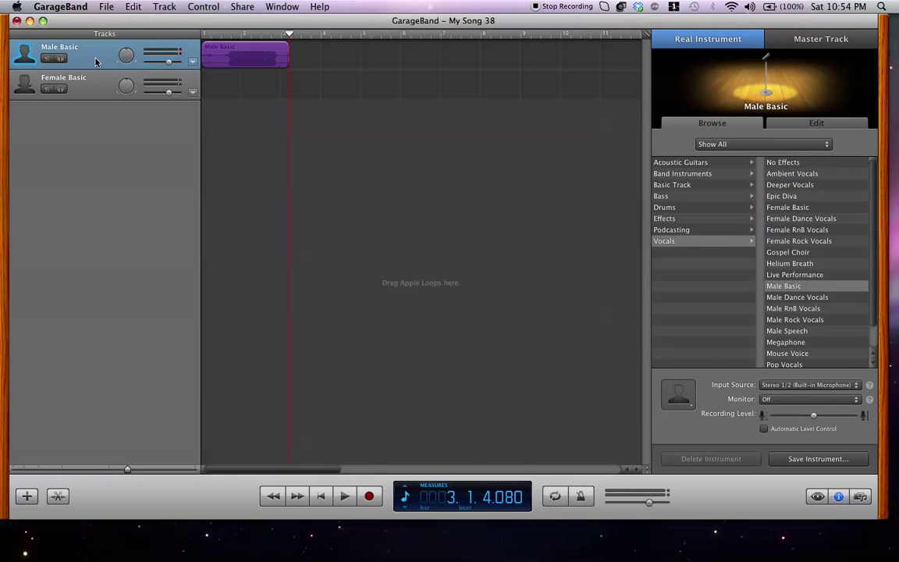
pyautogui.press('super+i')
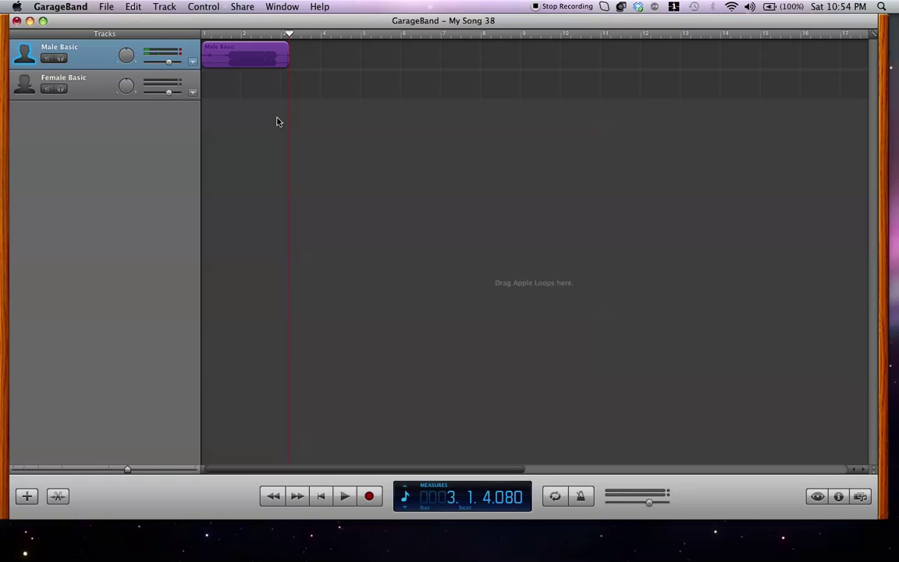
pyautogui.doubleClick(69, 45)
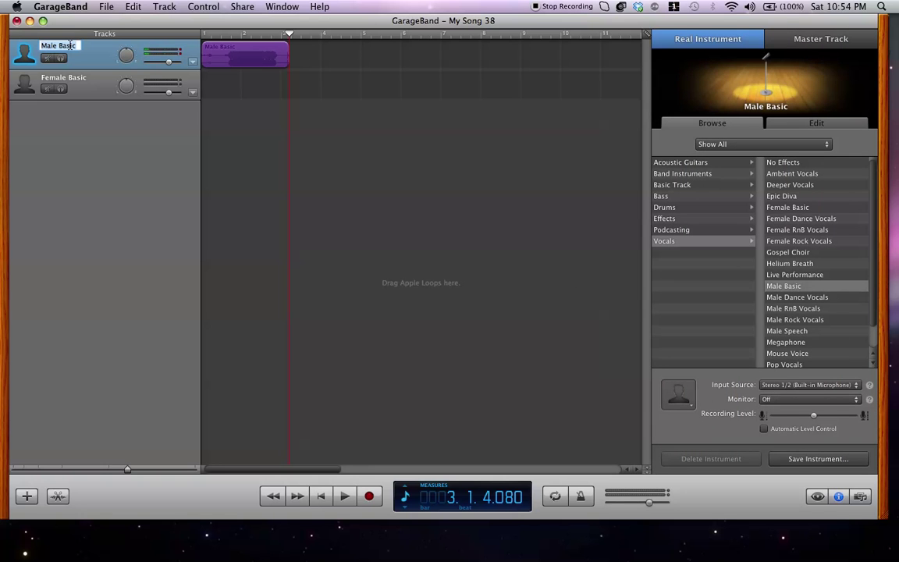
# - Add Melodyne editor from Audio Unit Effects to Male Basic and open its editor window
pyautogui.click(816, 123)
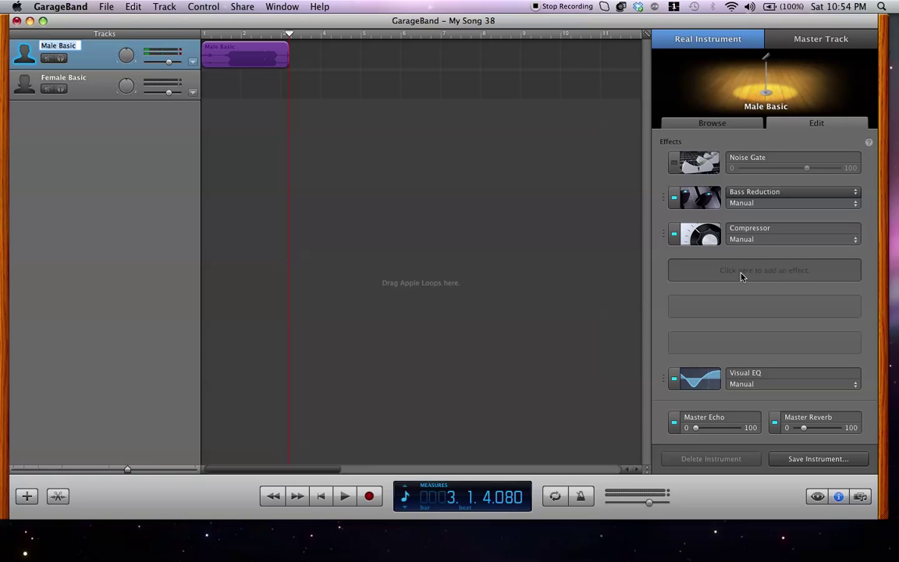
pyautogui.click(797, 273)
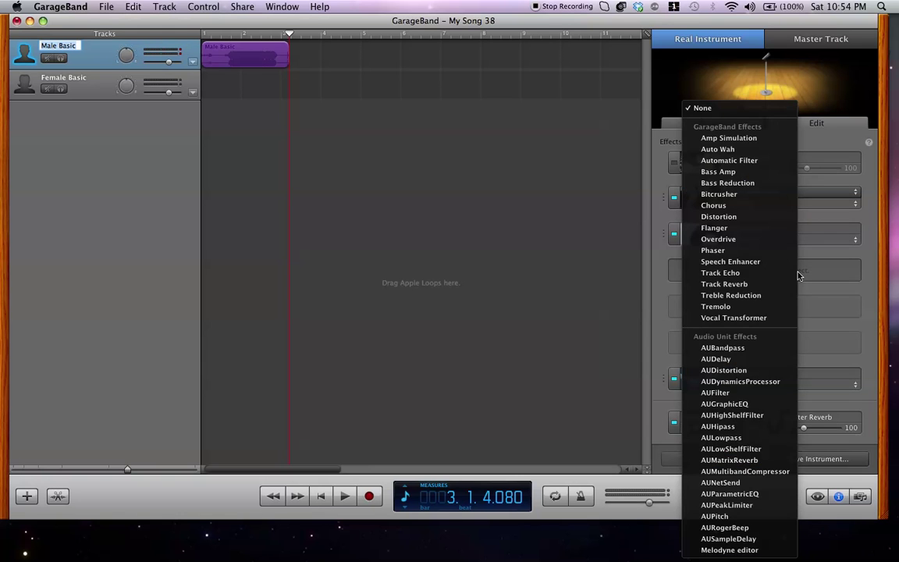
pyautogui.click(761, 553)
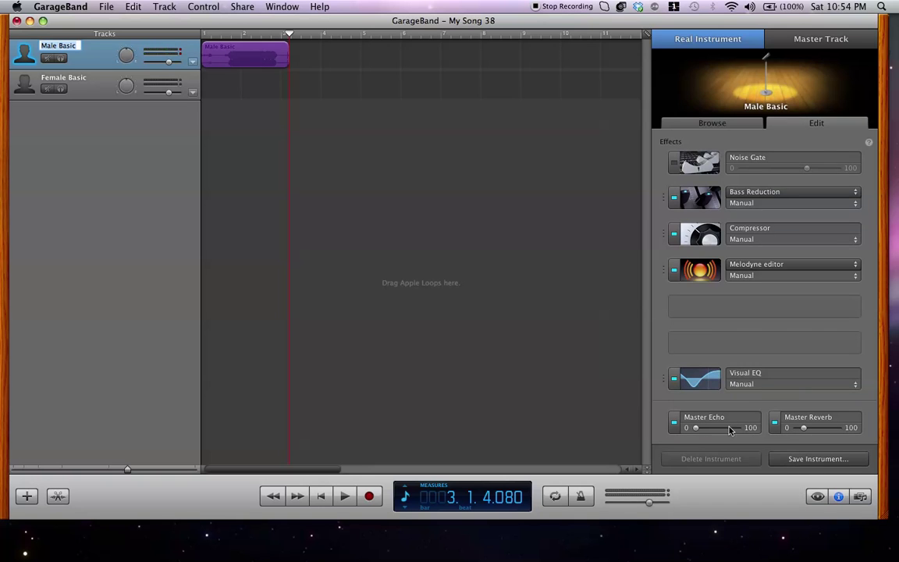
pyautogui.click(704, 275)
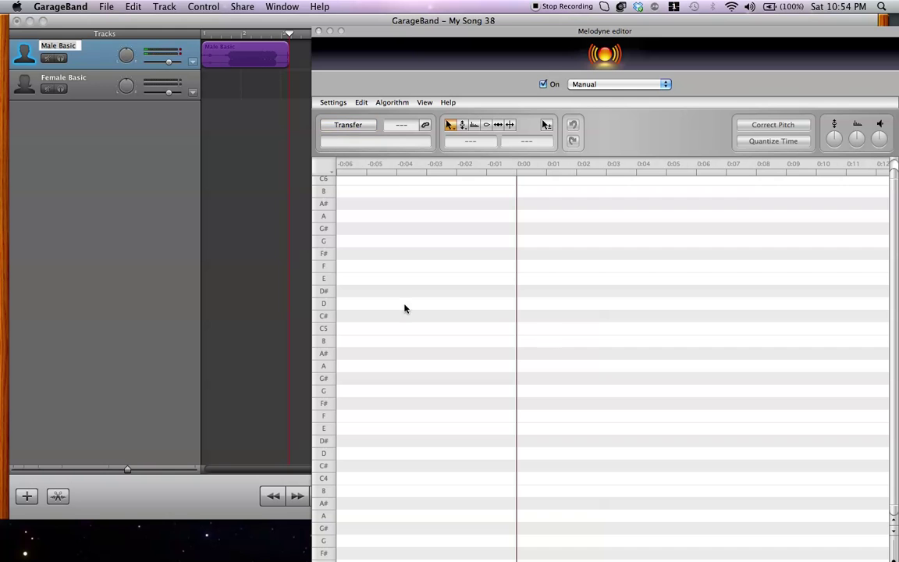
# - Reposition the Melodyne window, return the playhead to the take's start, and arm Transfer
pyautogui.moveTo(584, 32); pyautogui.dragTo(629, 5)
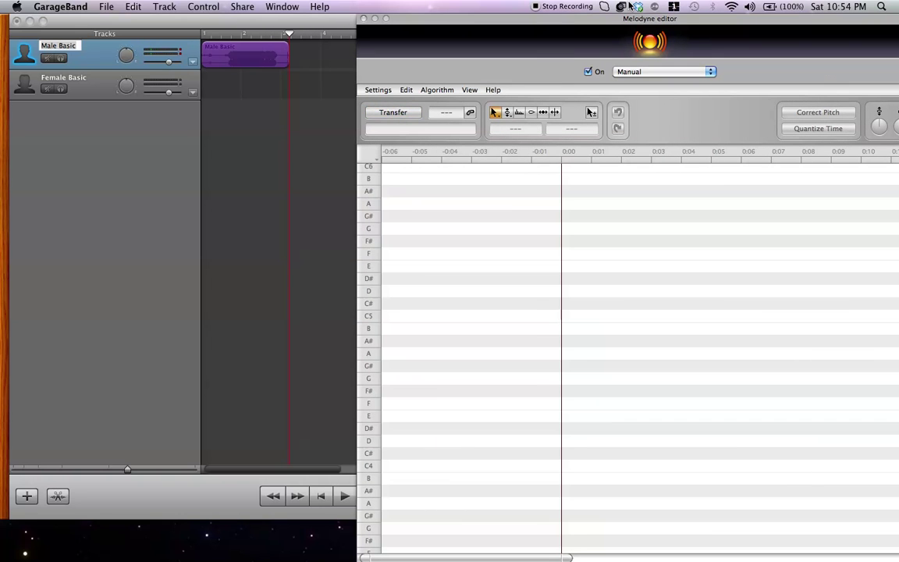
pyautogui.click(281, 36)
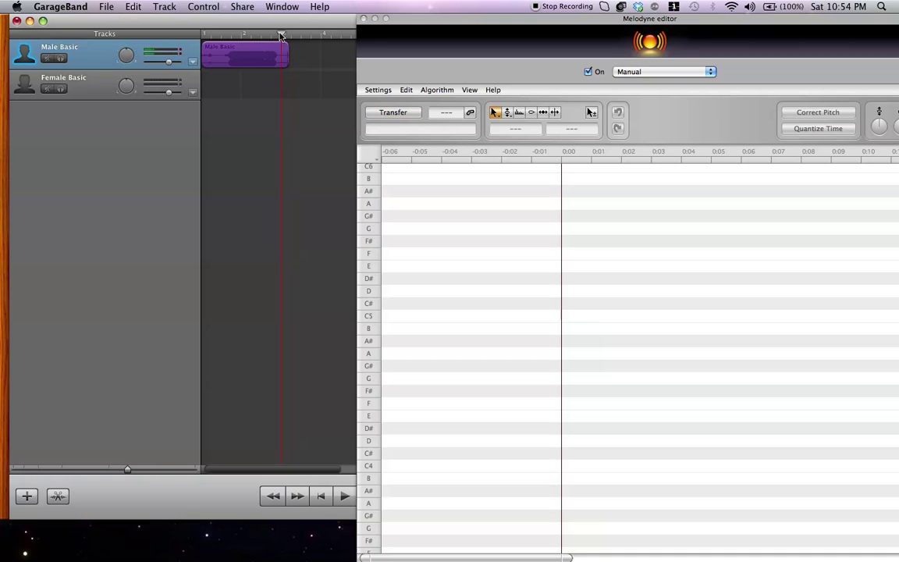
pyautogui.moveTo(281, 36); pyautogui.dragTo(225, 39)
pyautogui.moveTo(251, 35); pyautogui.dragTo(222, 37)
pyautogui.click(387, 114)
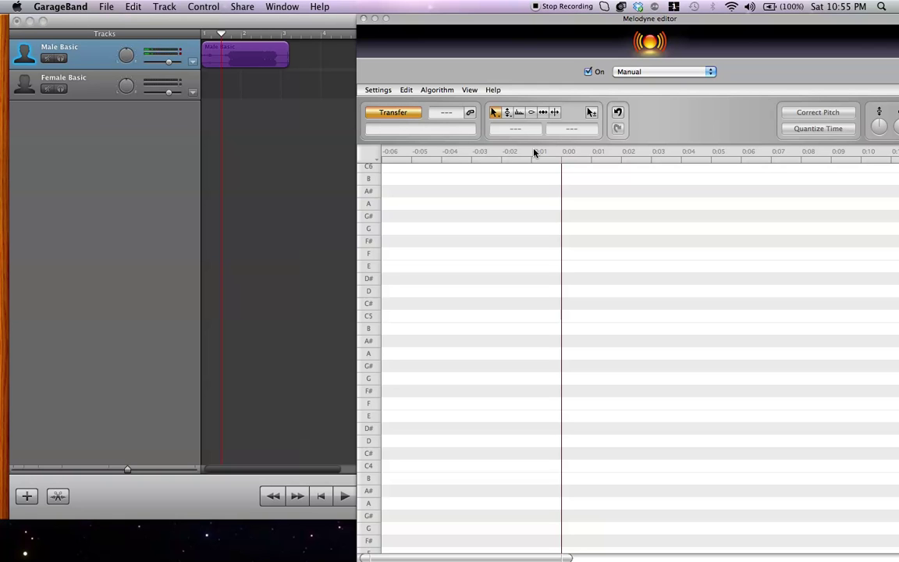
# - Play the take through so Melodyne captures it as note blobs, then stop
pyautogui.press('space')
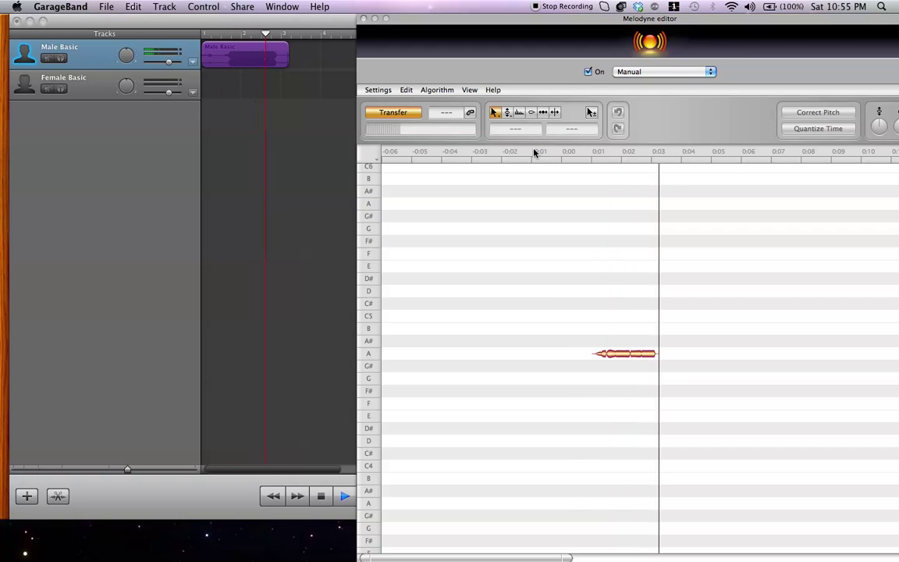
pyautogui.press('space')
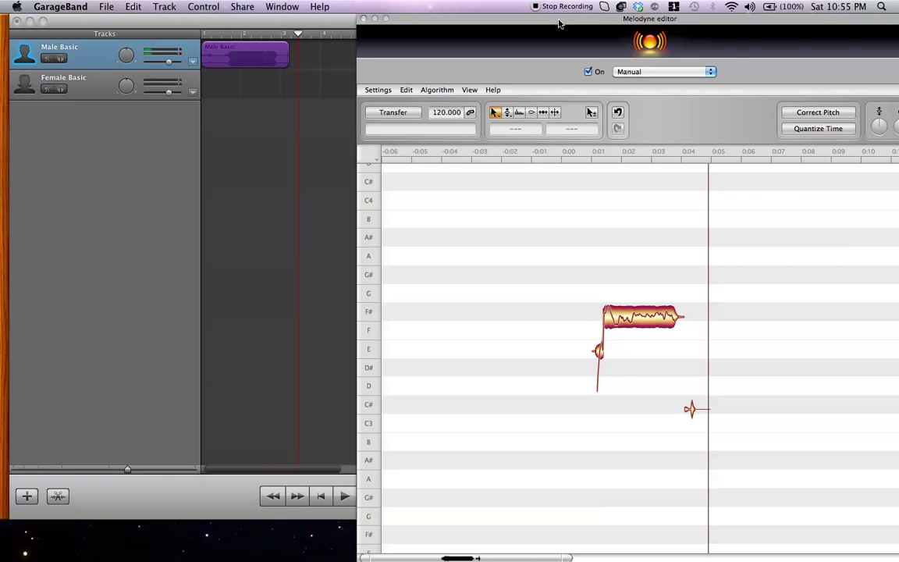
# - Drag the long F# note up to D4, then select the short C#3 note
pyautogui.moveTo(568, 21); pyautogui.dragTo(537, 14)
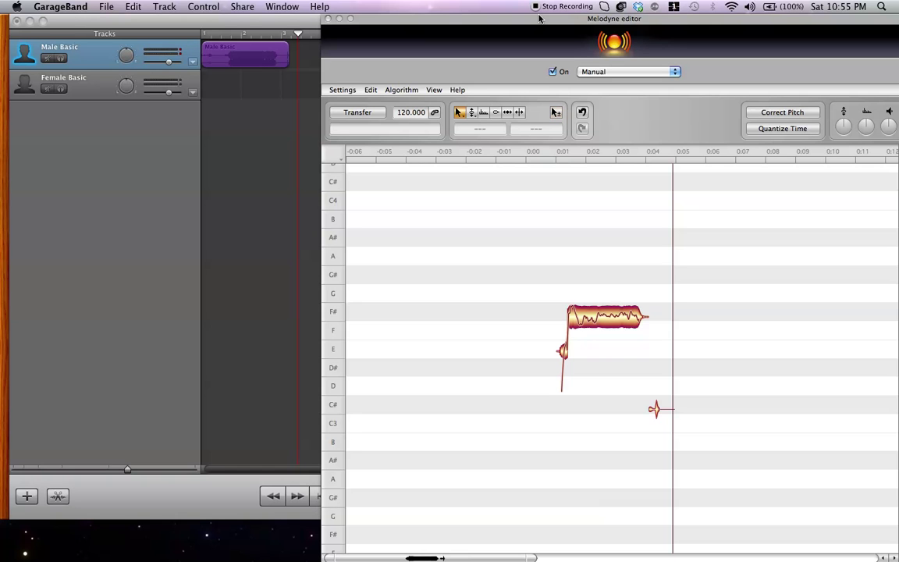
pyautogui.click(617, 318)
pyautogui.moveTo(618, 319); pyautogui.dragTo(605, 178)
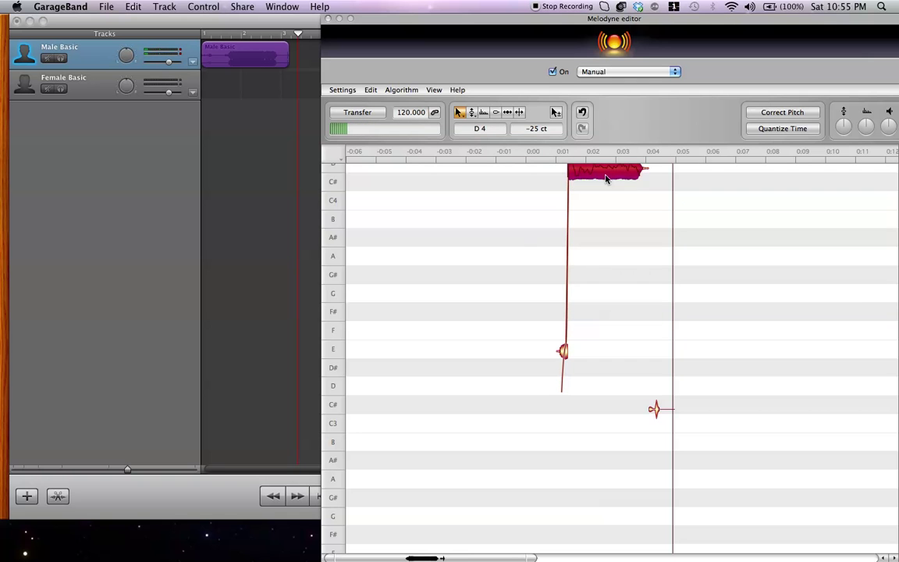
pyautogui.click(501, 230)
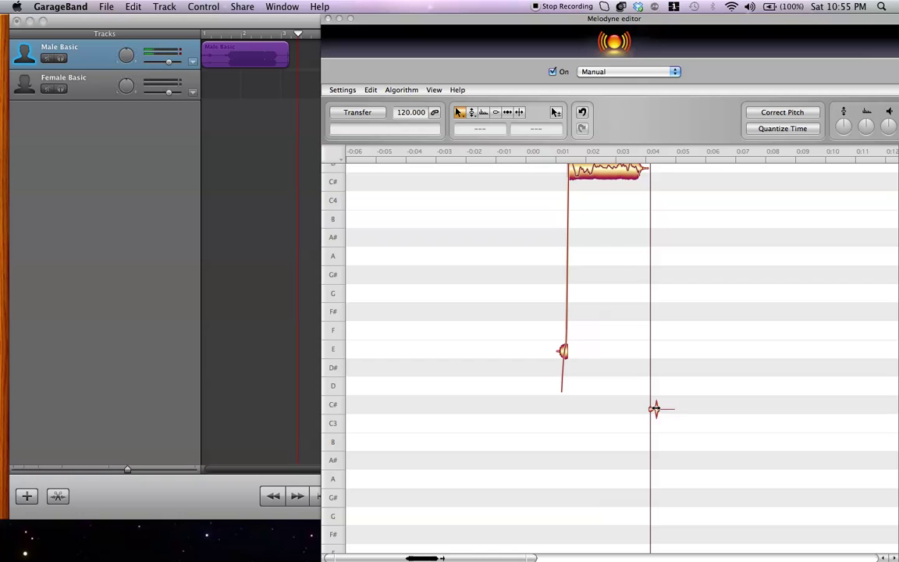
pyautogui.click(654, 408)
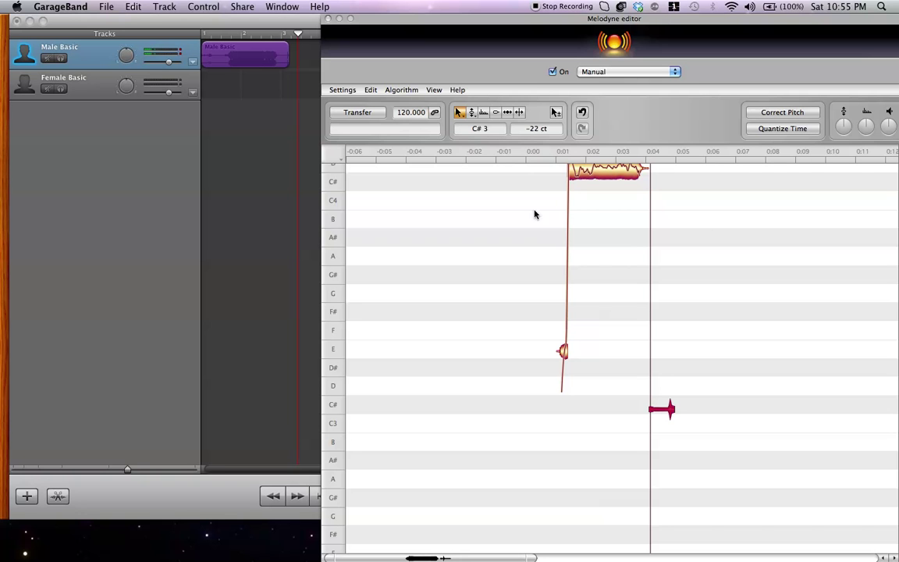
# - Close Melodyne, play the corrected take from bar 1, and check the Share menu without choosing
pyautogui.click(327, 19)
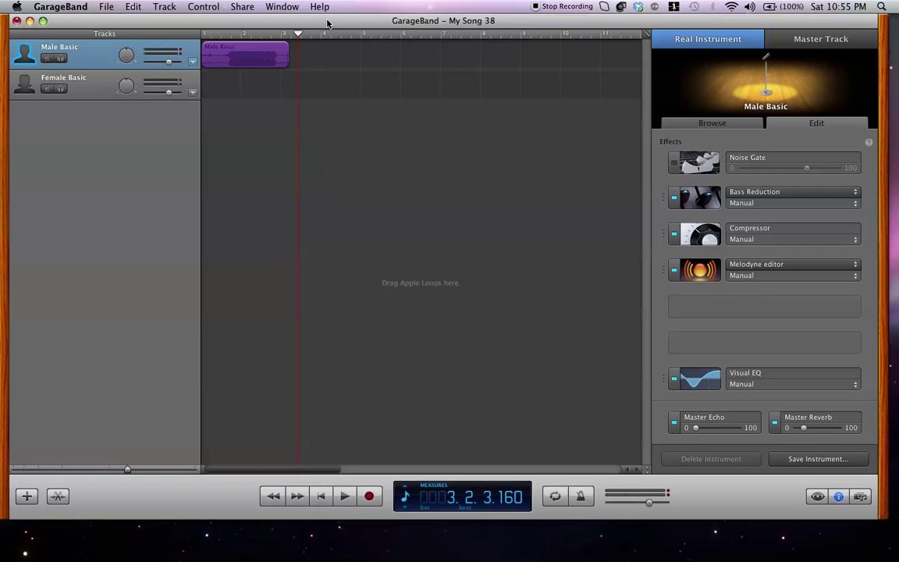
pyautogui.click(220, 35)
pyautogui.press('space')
pyautogui.press('space')
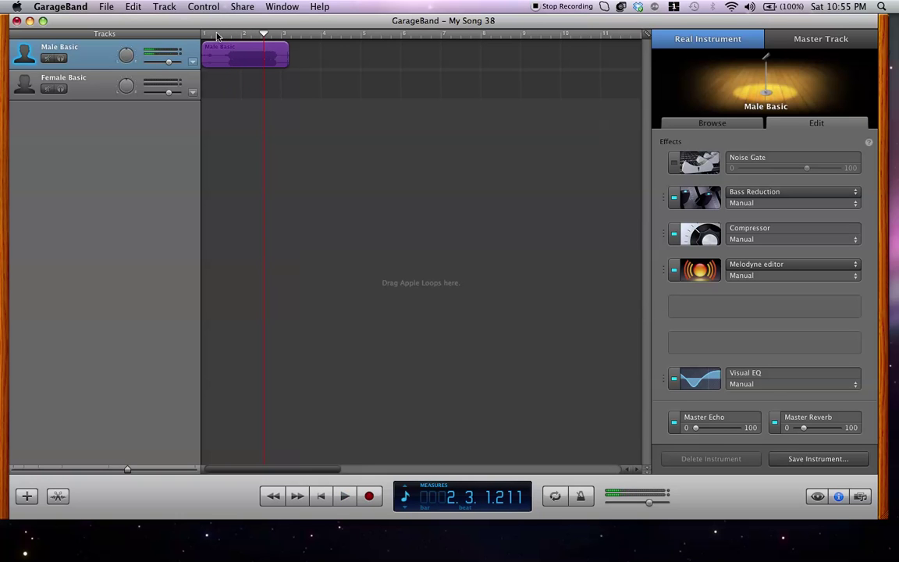
pyautogui.click(252, 5)
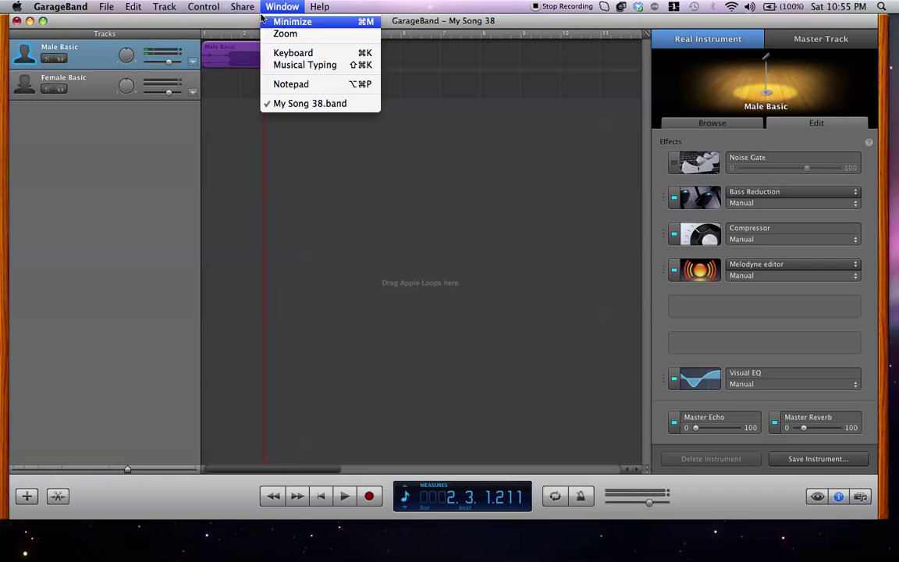
pyautogui.click(578, 161)
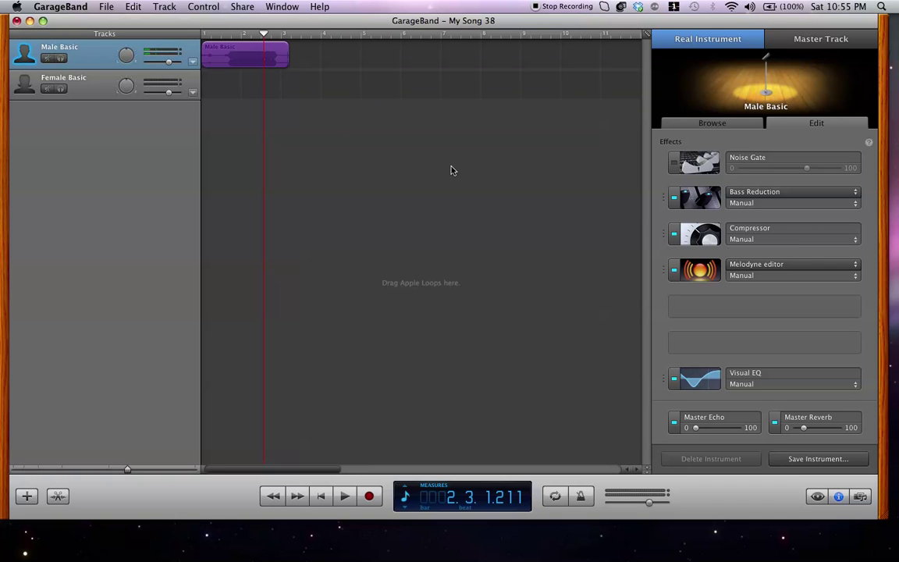